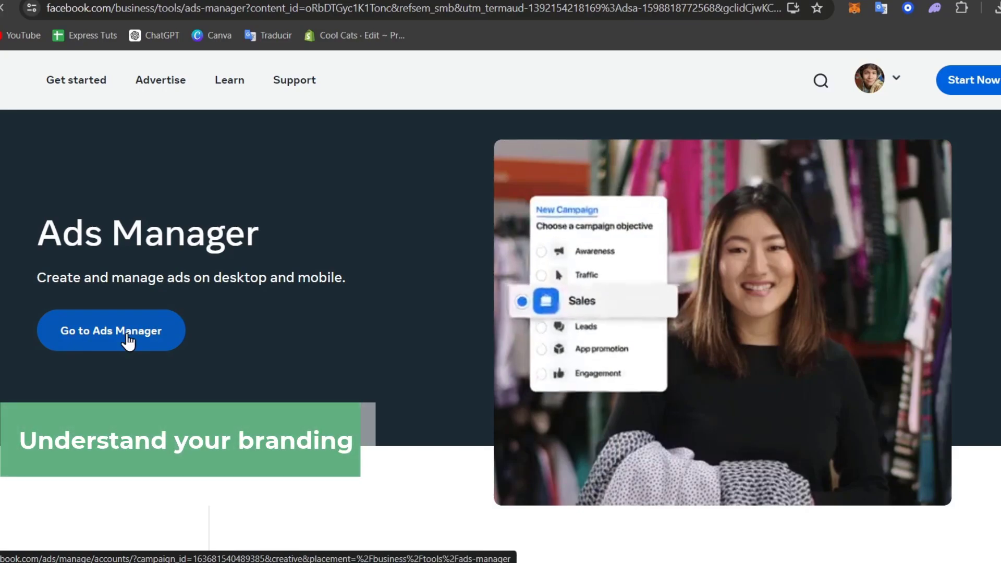
- Load the Ads Manager accounts page, showing two deactivated ad accounts
left_click(127, 339)
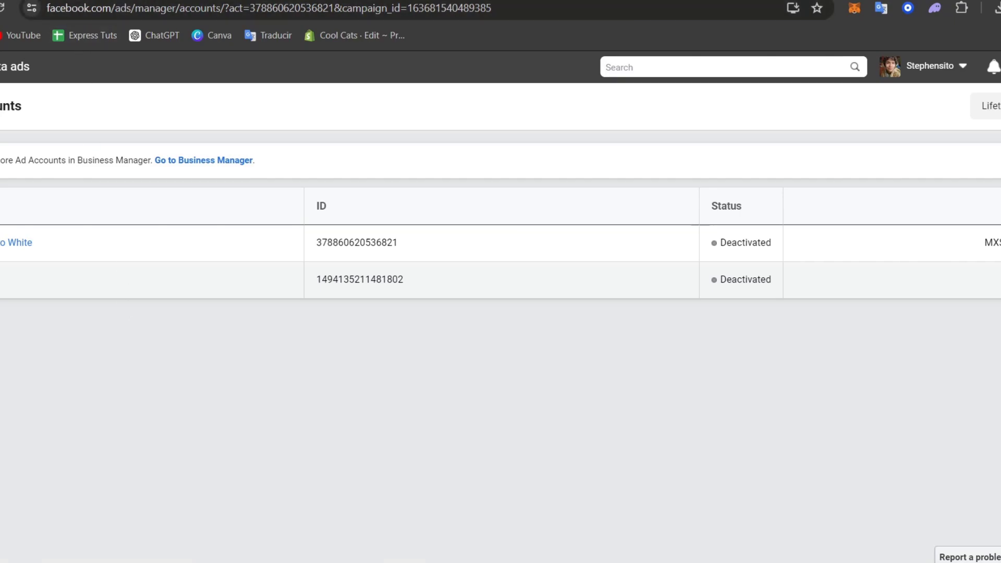
- In a new tab, go to shopify.com and log in to the store admin
key("ctrl+t")
type("shopify.com")
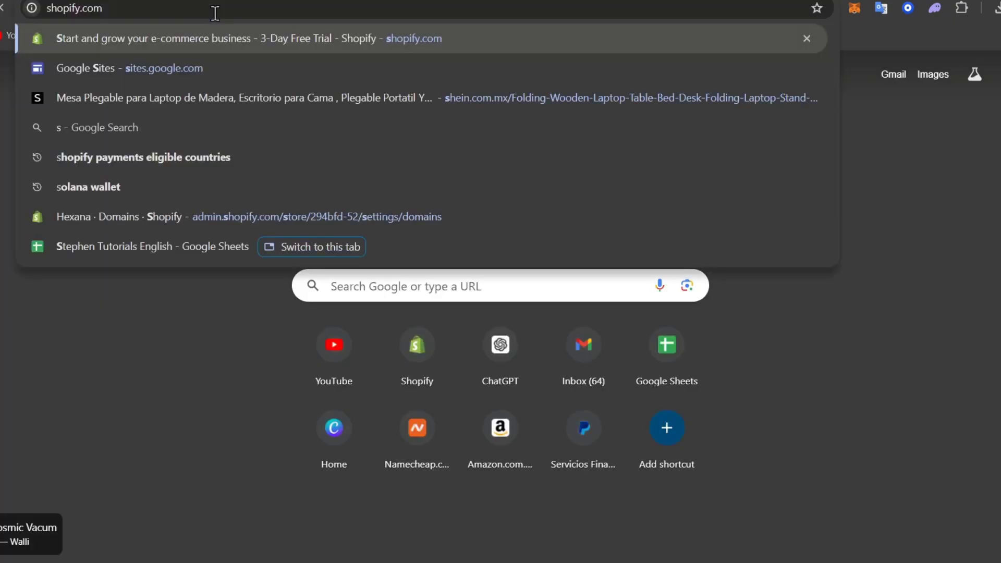
key("Return")
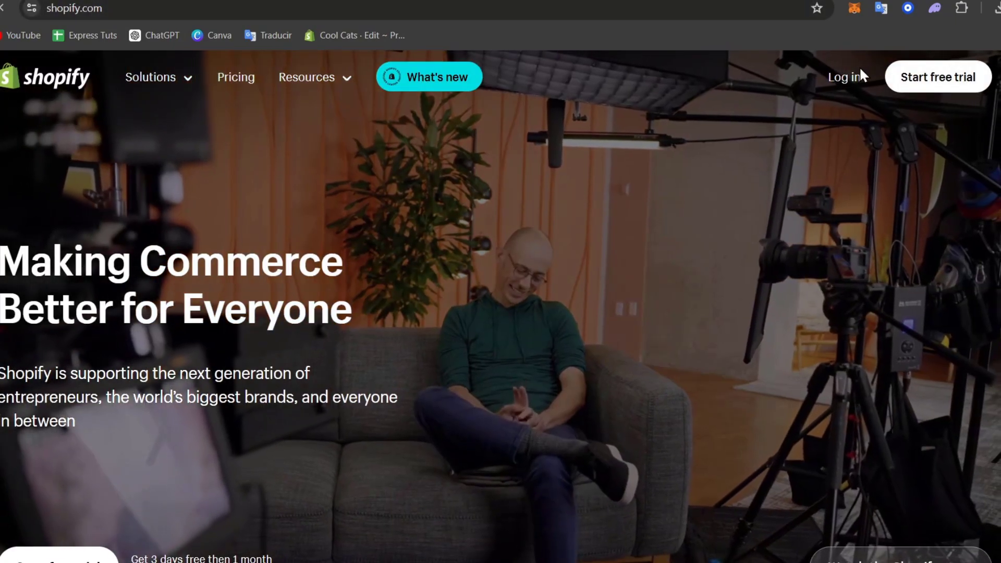
left_click(856, 77)
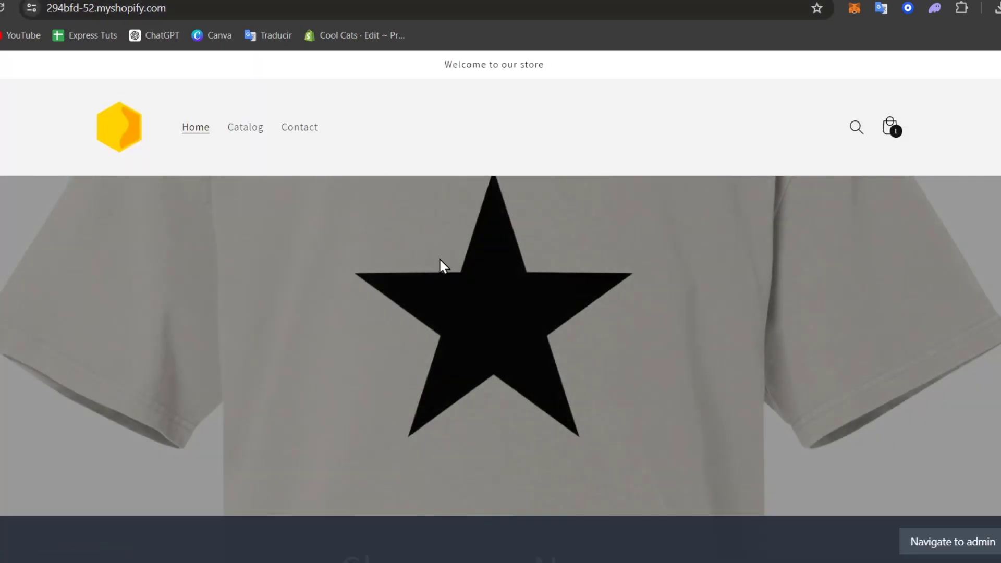
- Browse the storefront's three oversized shape shirts, then start a new browser tab
scroll(759, 353, "down", 15)
scroll(759, 353, "up", 5)
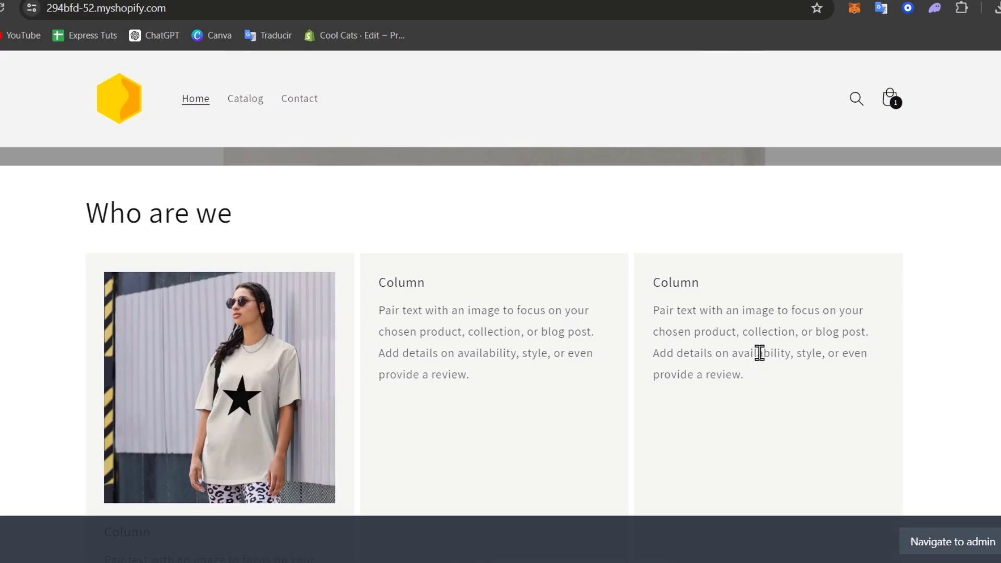
scroll(758, 353, "down", 5)
scroll(759, 354, "down", 10)
scroll(759, 357, "up", 5)
scroll(733, 386, "down", 6)
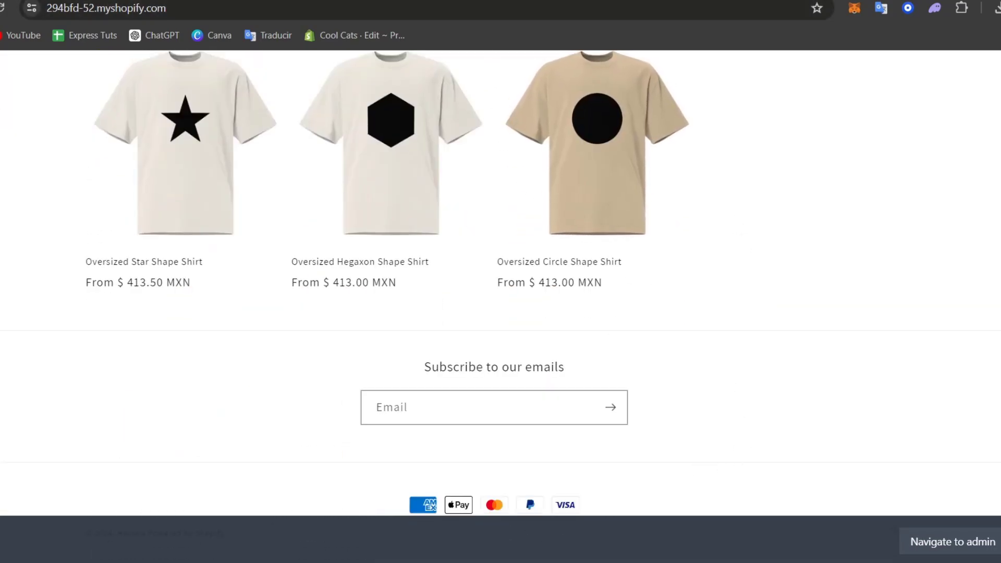
key("ctrl+t")
- Search 'google trends', open the Google Trends site and check its country list
type("google trends")
key("Return")
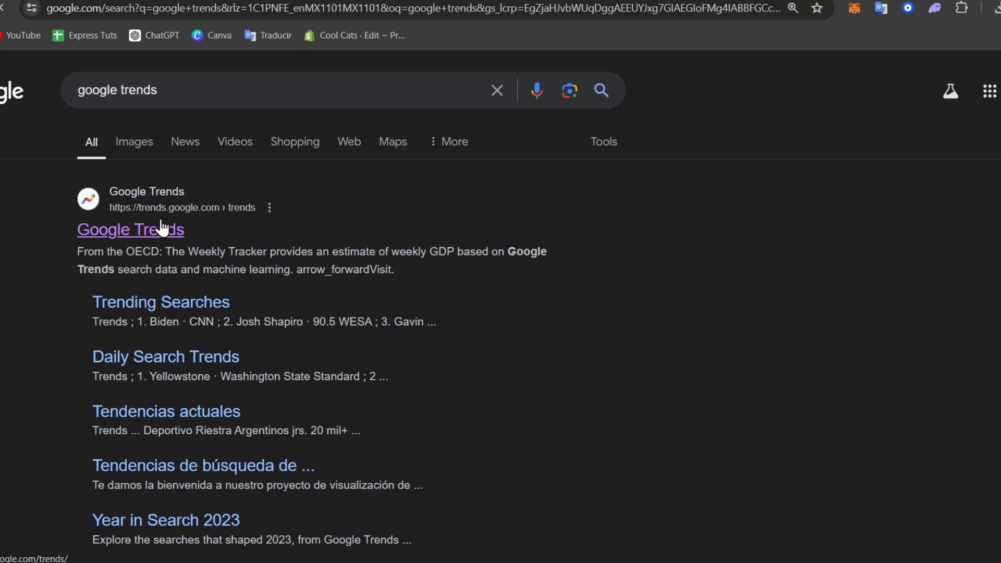
left_click(162, 228)
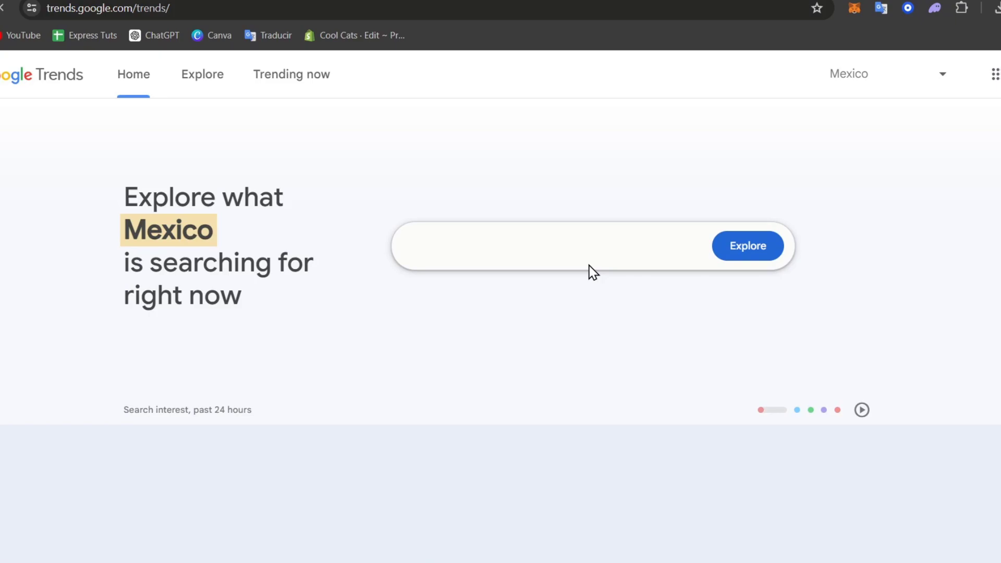
left_click(880, 85)
left_click(221, 84)
- On the Explore page, enter the search term 'Geometric Cloth'
left_click(203, 78)
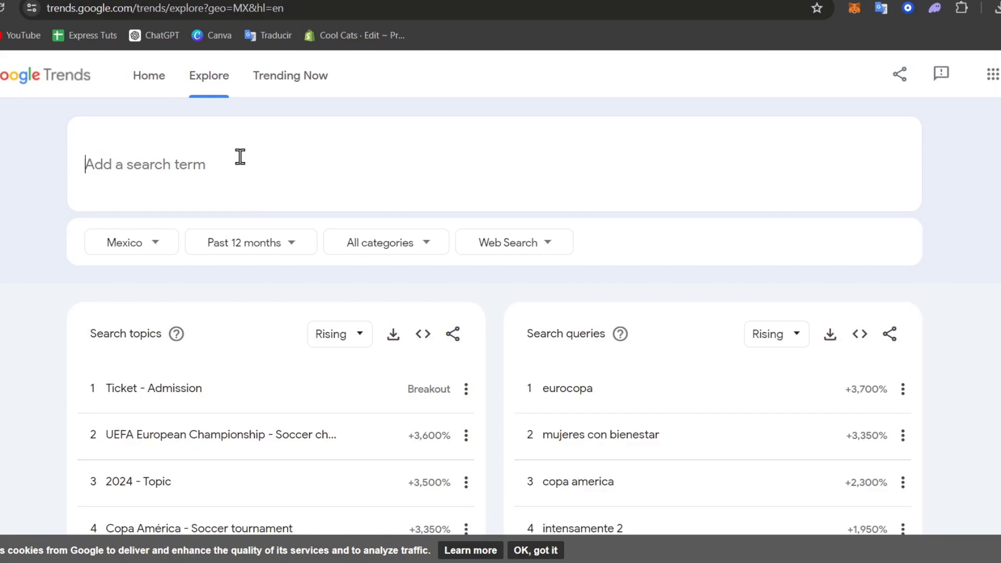
type("Geomtr")
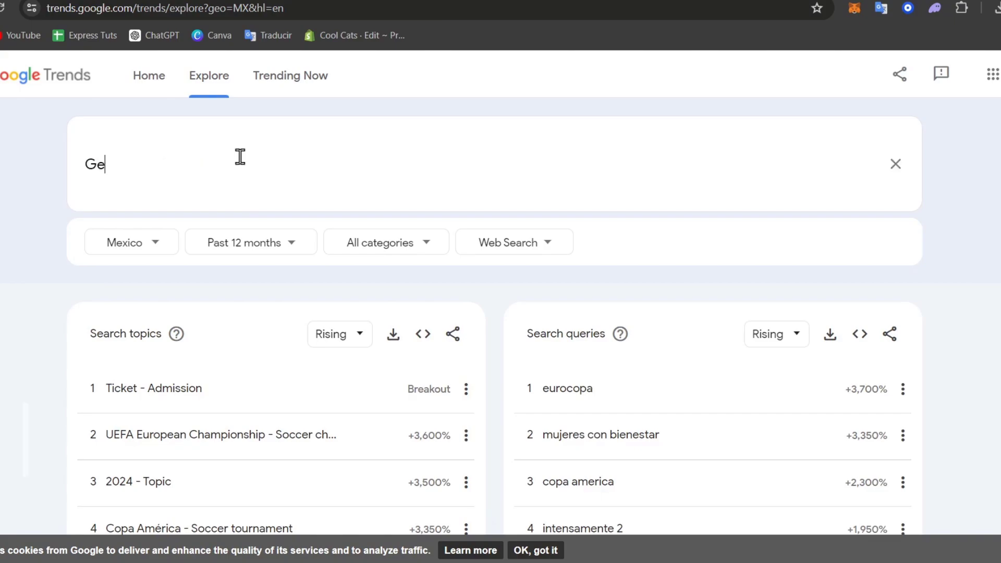
key("BackSpace")
key("BackSpace")
type("etri")
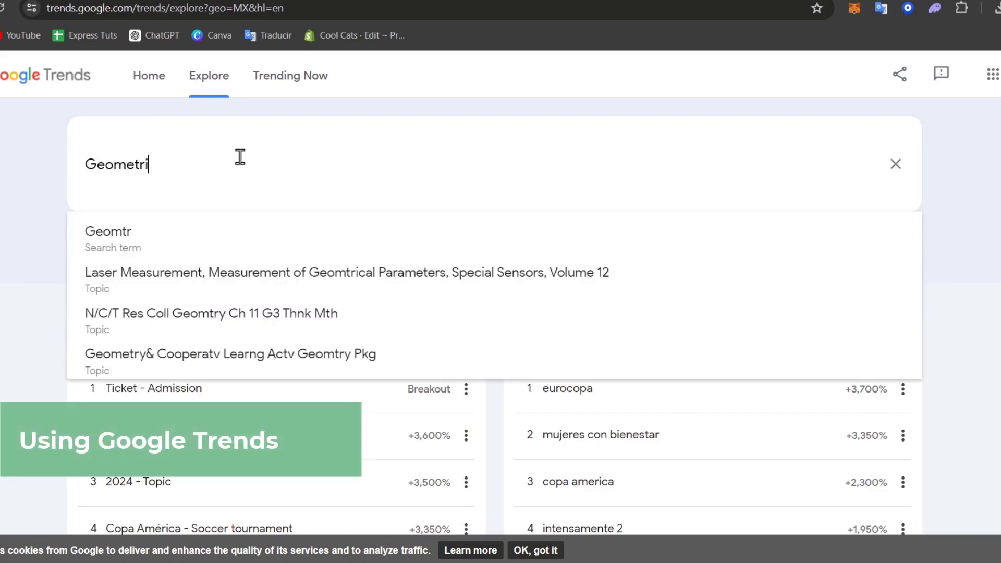
type("c Clothes")
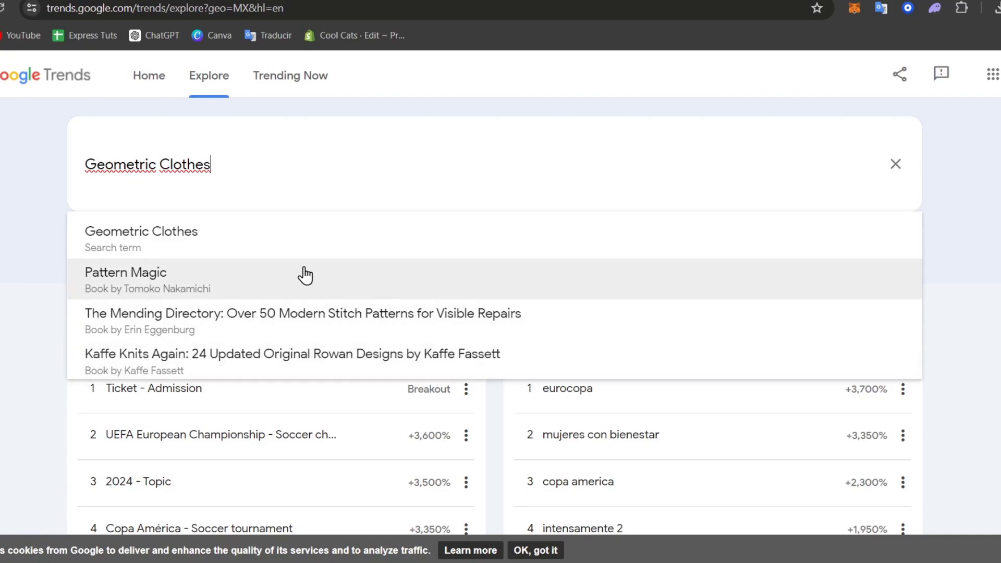
- Search trends for Geometric Clothes and switch the region from Mexico to Worldwide
left_click(230, 242)
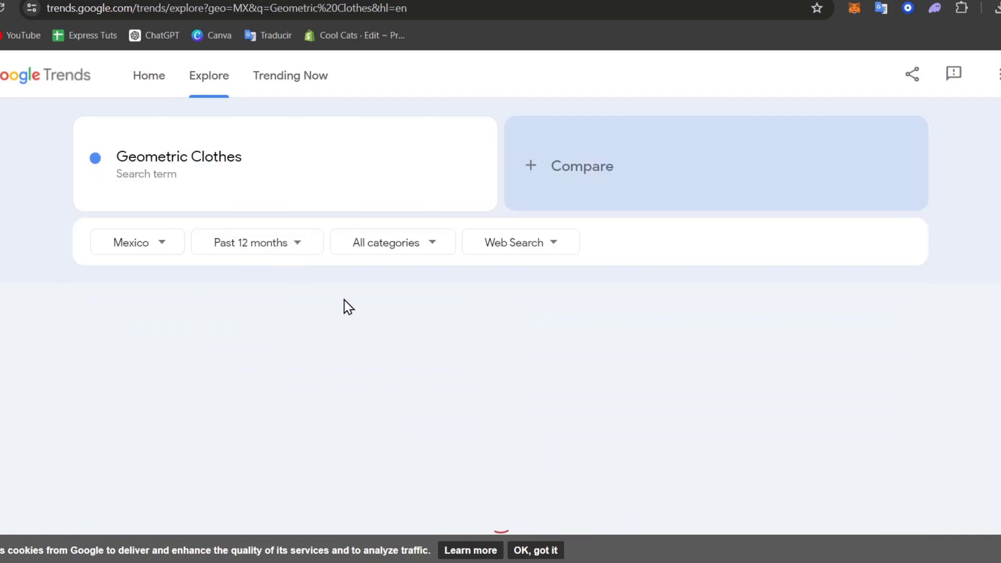
scroll(540, 317, "down", 5)
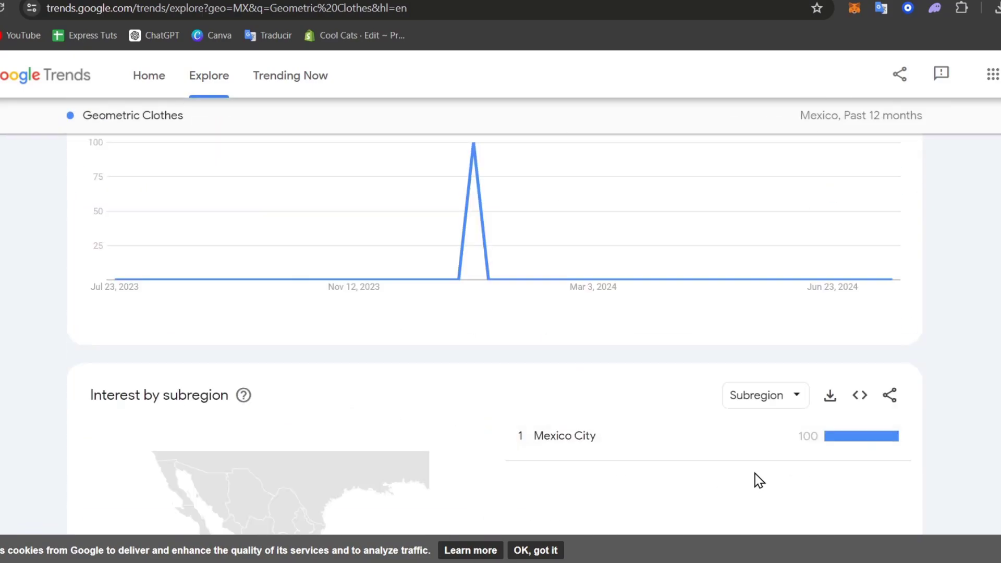
scroll(773, 455, "down", 5)
scroll(787, 332, "up", 10)
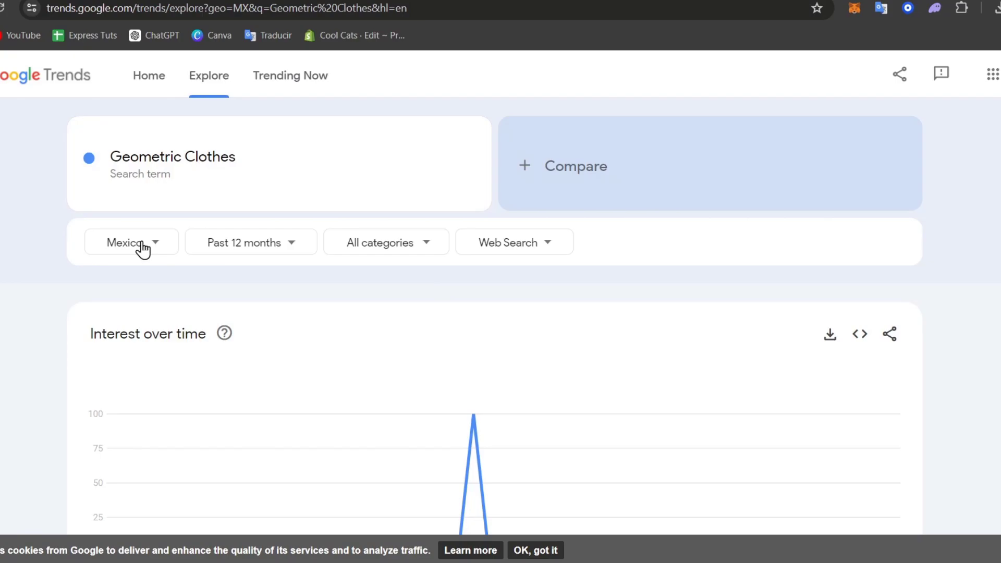
left_click(143, 244)
left_click(157, 283)
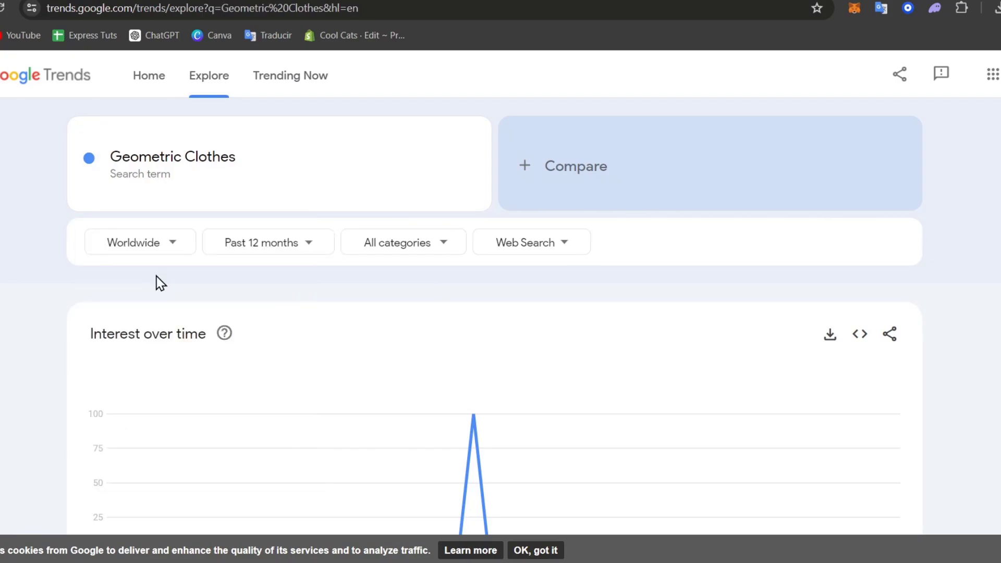
- Scroll to Related queries and open the 'geometric design' query
scroll(406, 331, "down", 15)
scroll(408, 331, "up", 10)
scroll(408, 331, "down", 5)
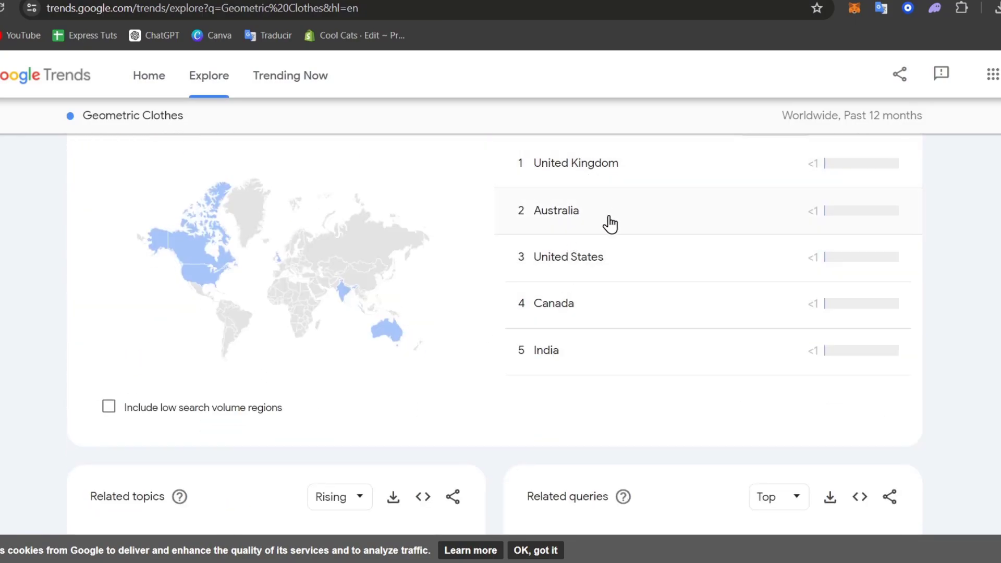
scroll(620, 364, "down", 3)
scroll(619, 388, "down", 2)
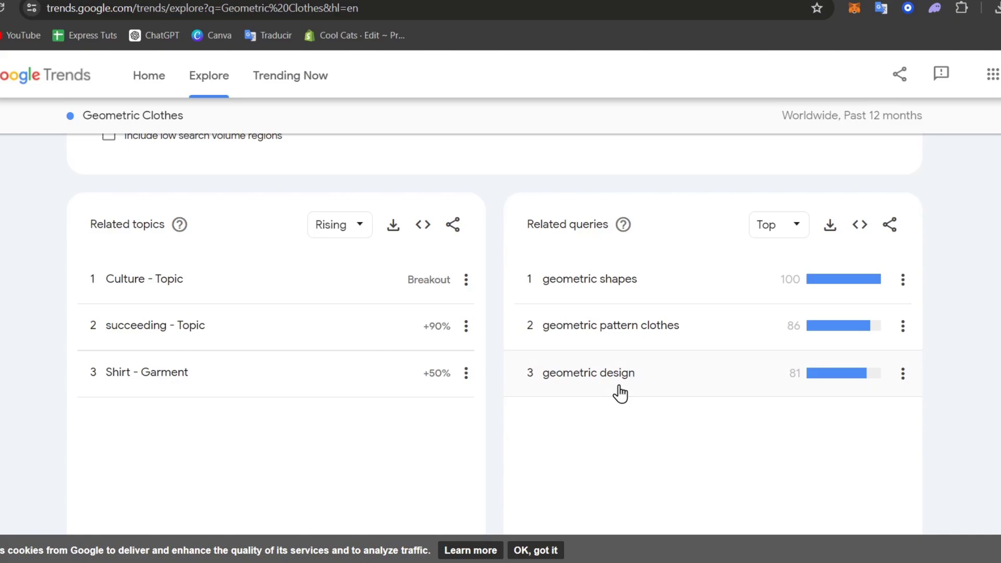
left_click(651, 383)
- Limit geometric design interest to Past 30 days and review interest by region and related queries
scroll(492, 311, "down", 10)
scroll(492, 311, "up", 10)
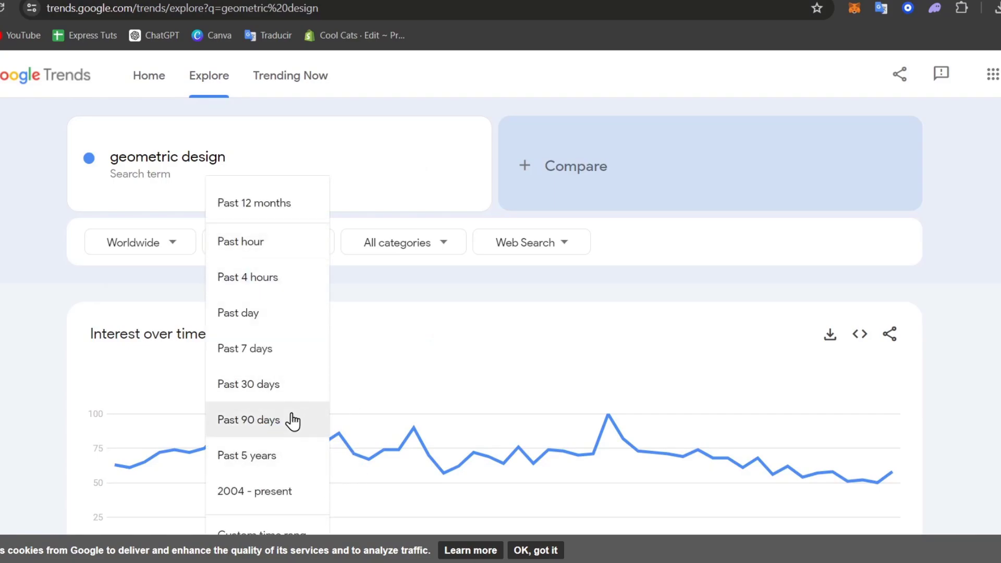
left_click(289, 389)
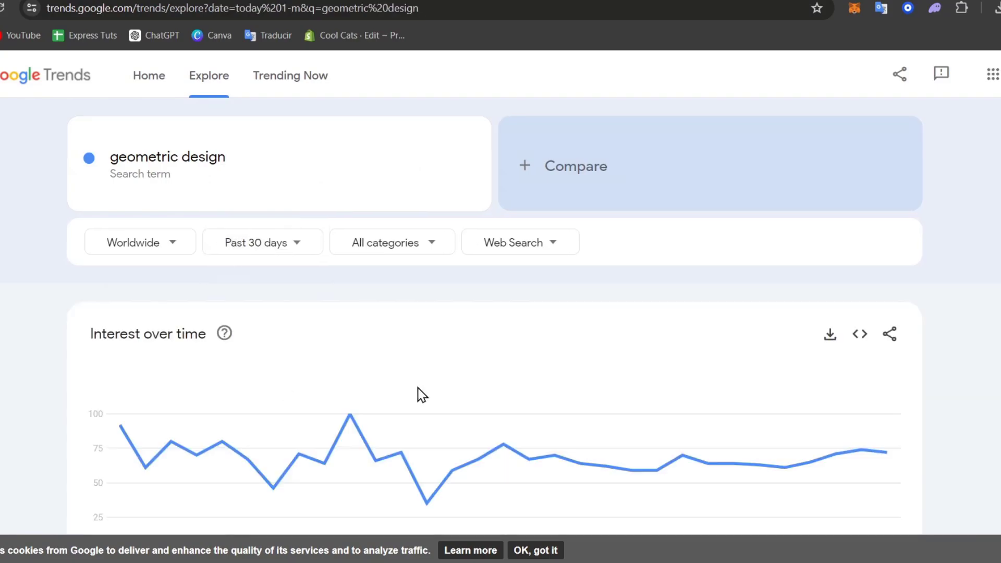
scroll(554, 418, "down", 10)
scroll(557, 418, "up", 1)
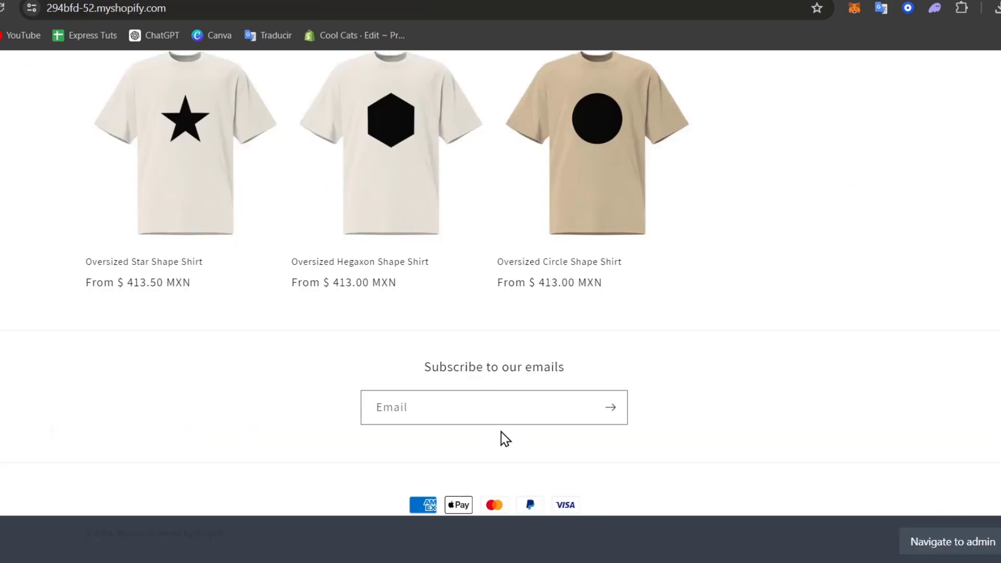
scroll(484, 417, "up", 5)
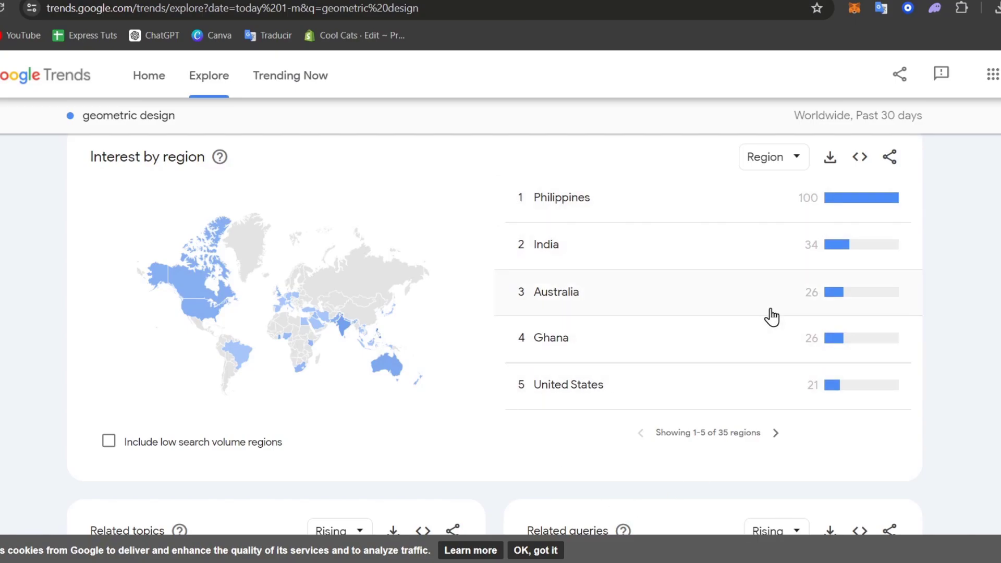
scroll(676, 265, "down", 5)
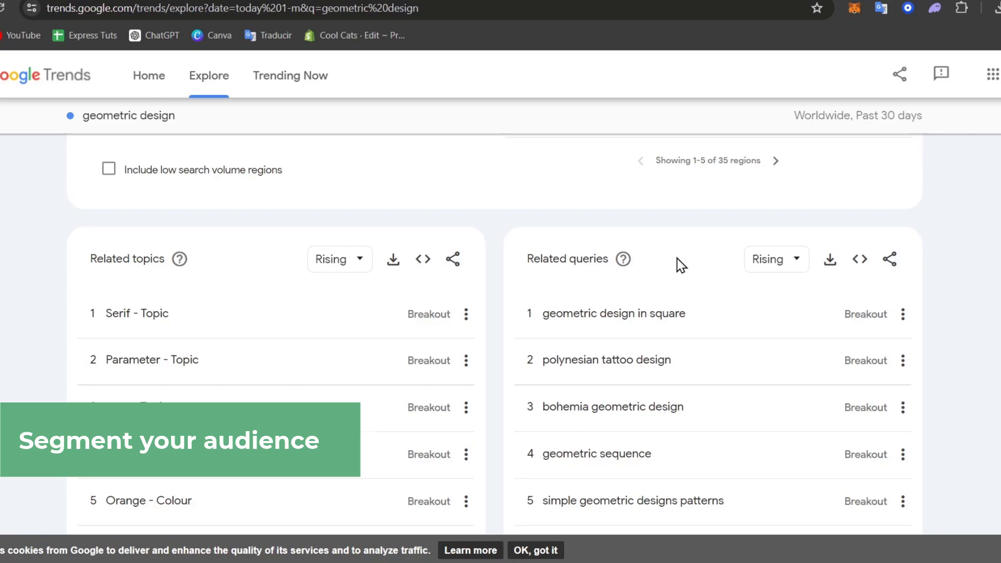
scroll(680, 264, "up", 10)
scroll(676, 264, "down", 10)
scroll(677, 263, "up", 10)
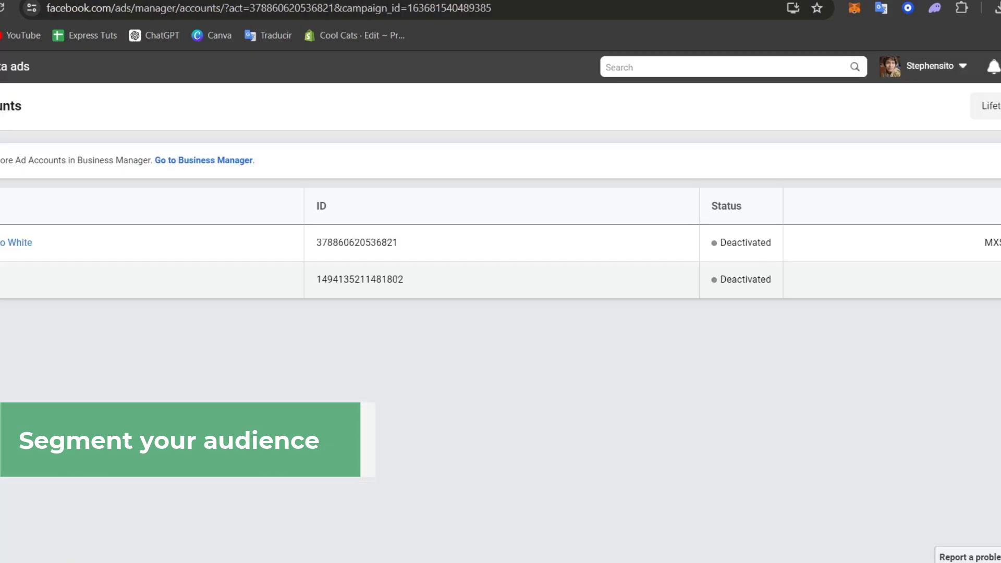
- Check the ad account list, go to Ads Manager via All tools, and start a new campaign
left_click(962, 68)
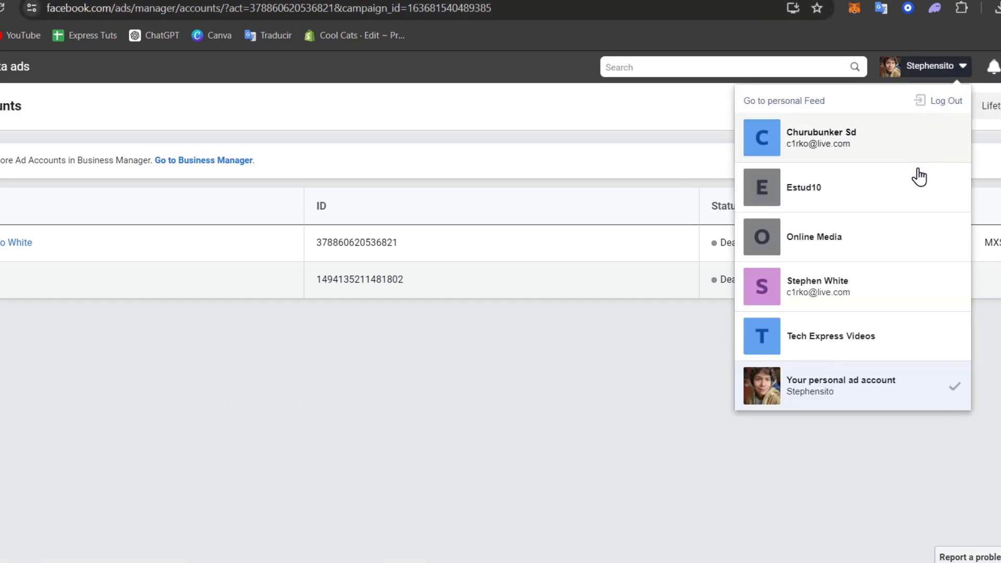
left_click(780, 444)
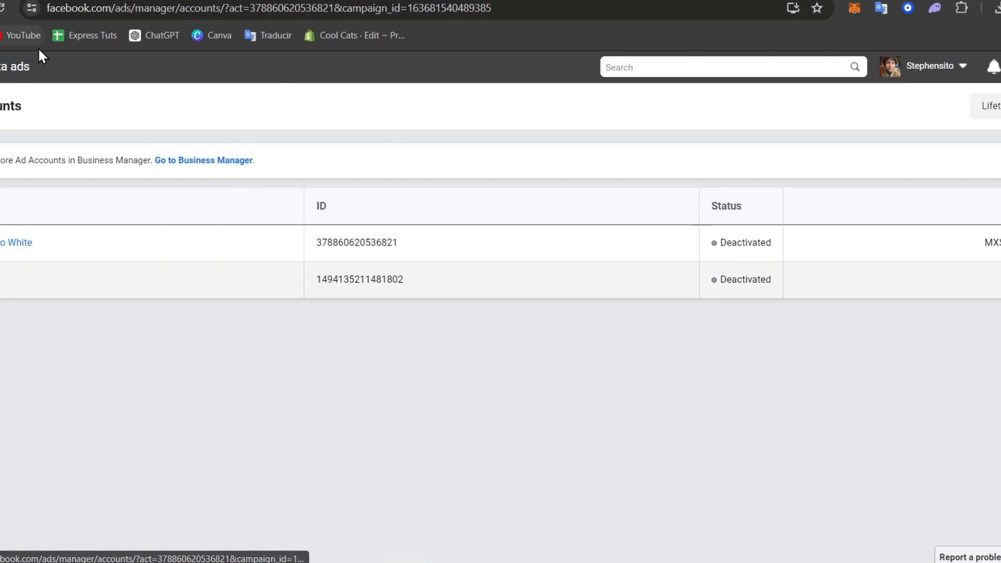
left_click(15, 66)
left_click(19, 152)
left_click(22, 62)
left_click(821, 81)
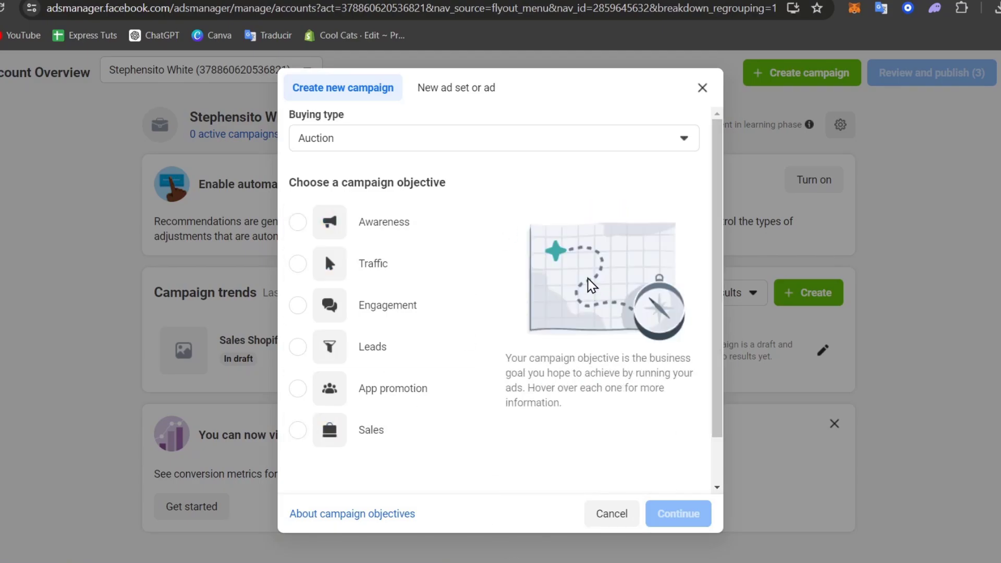
- Create a Traffic campaign using the recommended setup
left_click(382, 263)
left_click(661, 516)
left_click_drag(386, 249, 489, 251)
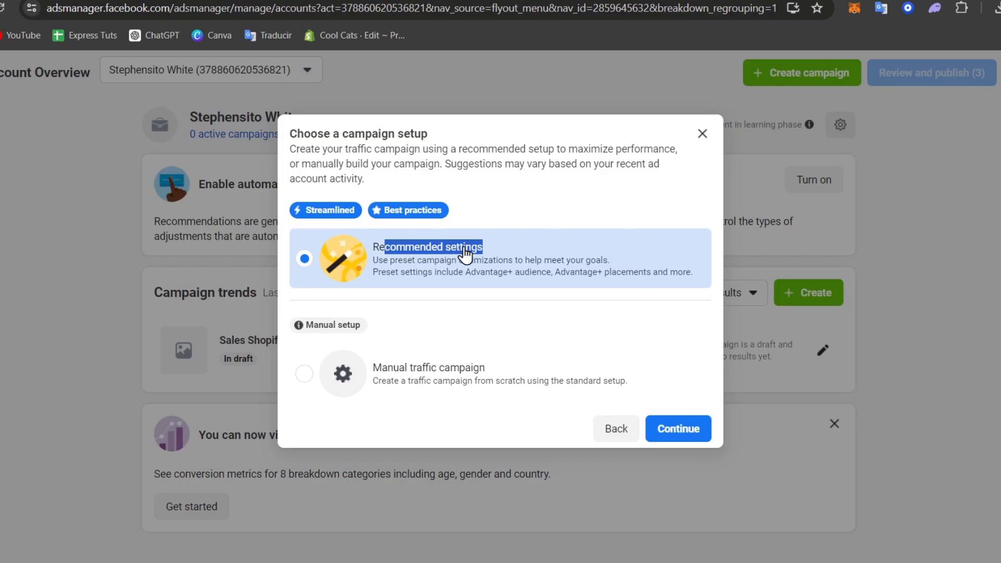
left_click(689, 430)
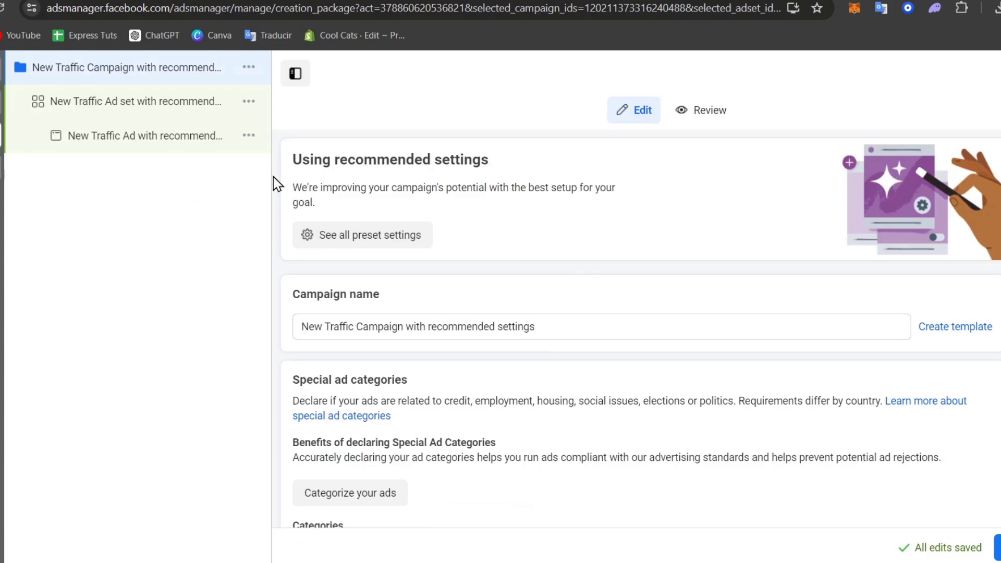
- Select the ad set and scroll to its audience location, currently Mexico
left_click(163, 110)
scroll(476, 257, "down", 20)
scroll(477, 256, "down", 6)
mouse_move(393, 269)
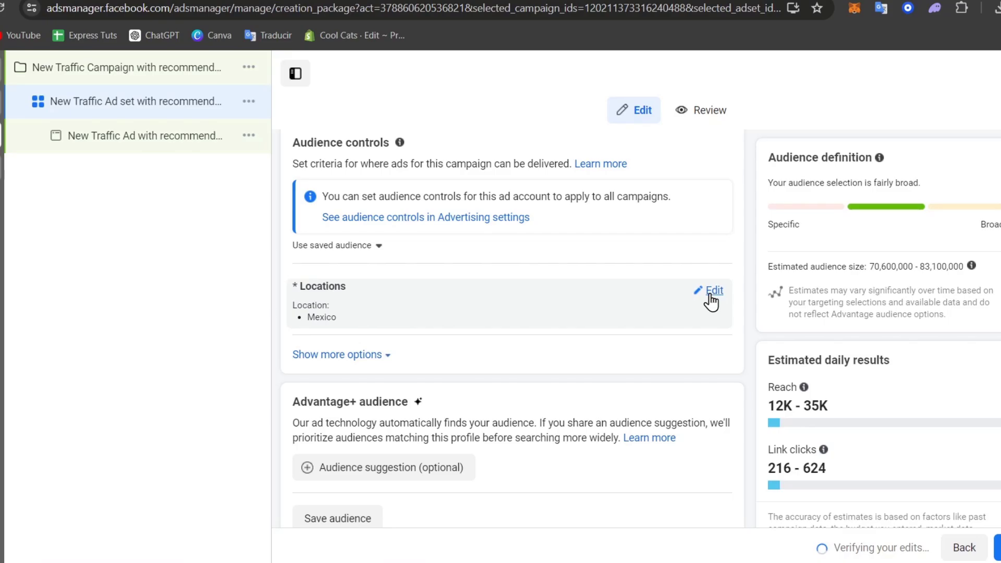
- Edit the ad set locations: remove Mexico, add India, and search 'aust' for Australia
left_click(712, 292)
scroll(521, 266, "down", 5)
scroll(545, 273, "up", 2)
scroll(512, 312, "up", 1)
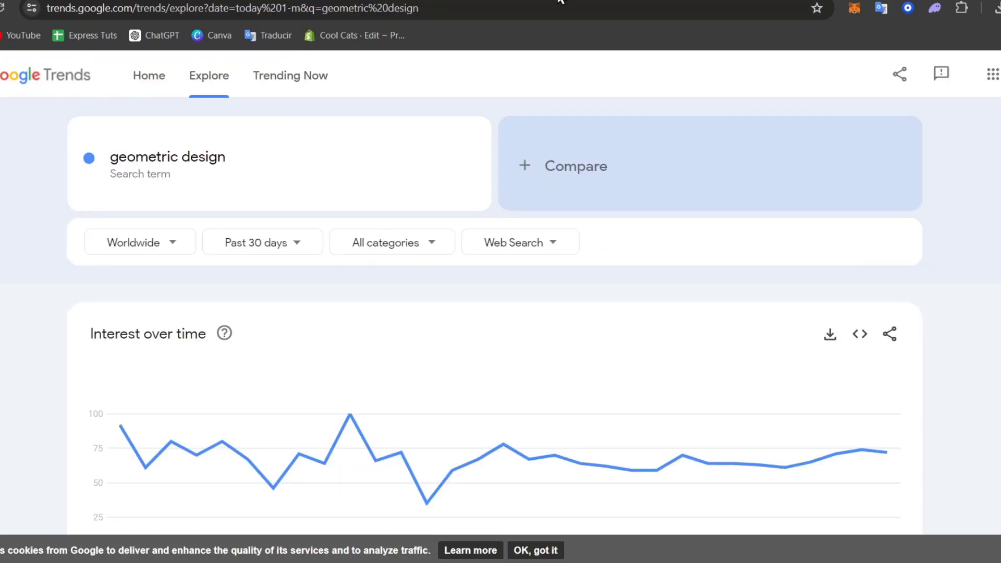
scroll(644, 270, "down", 8)
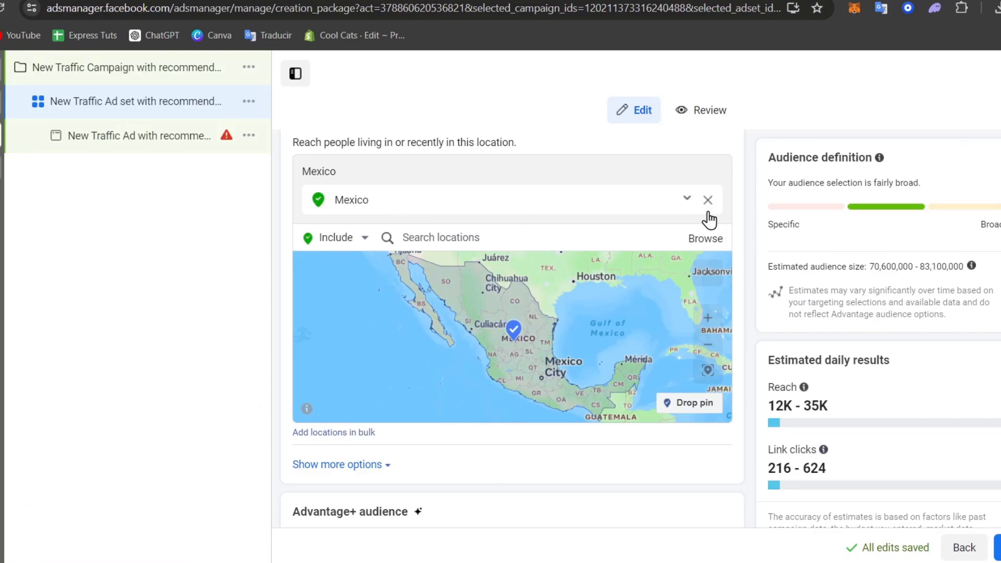
left_click(707, 203)
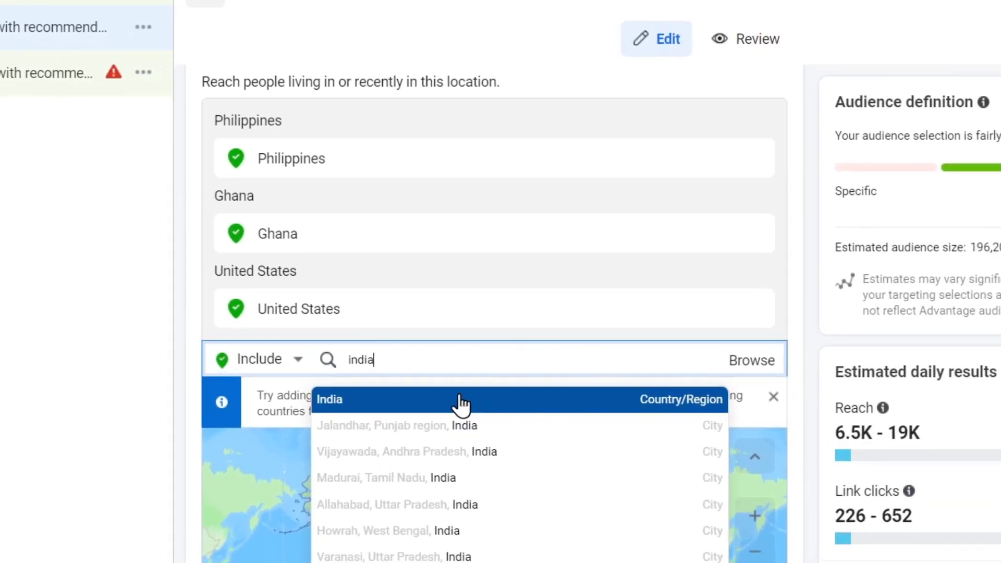
left_click(577, 407)
type("austra")
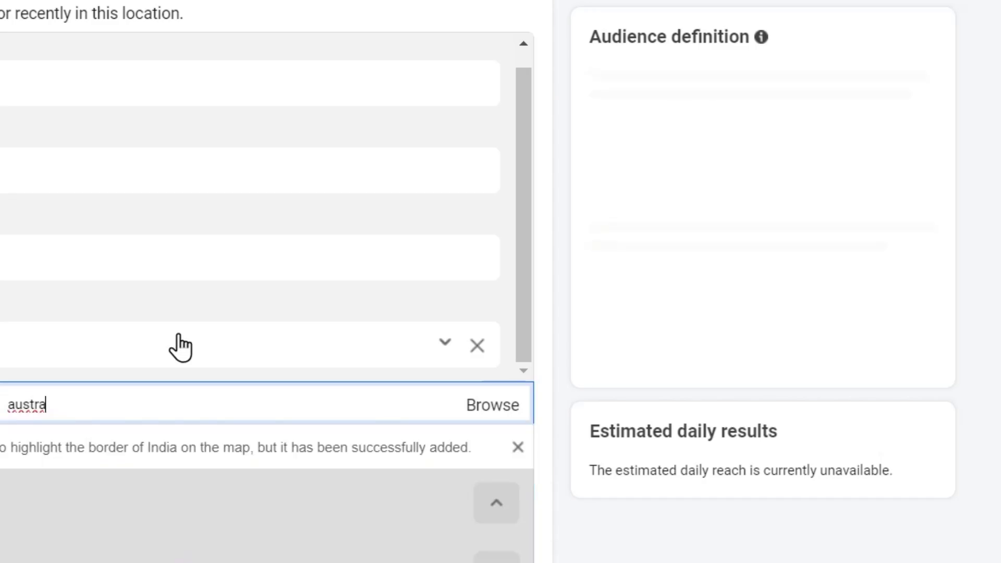
- Reveal more audience options and scroll down toward Detailed targeting
scroll(340, 393, "down", 10)
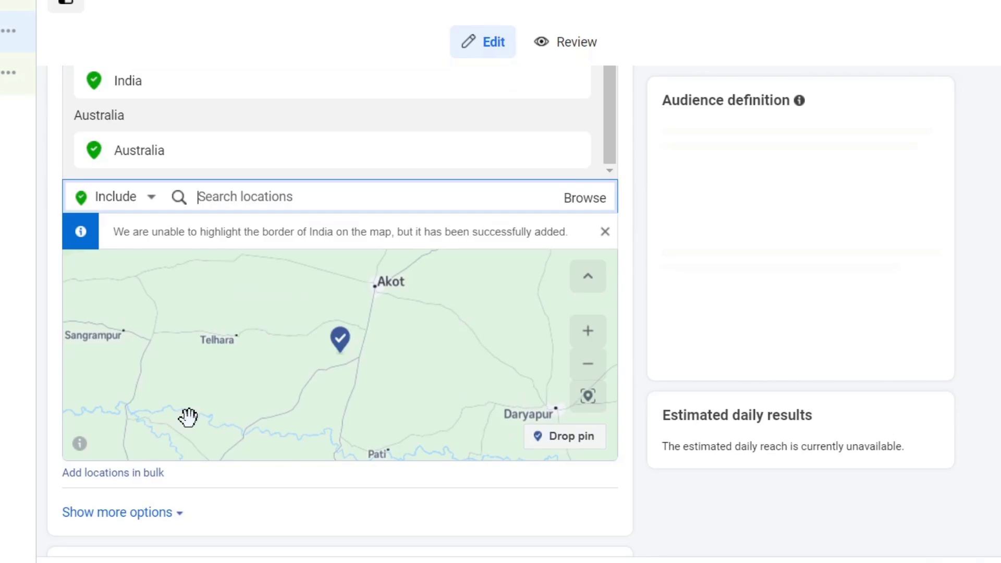
left_click(175, 516)
scroll(247, 503, "down", 4)
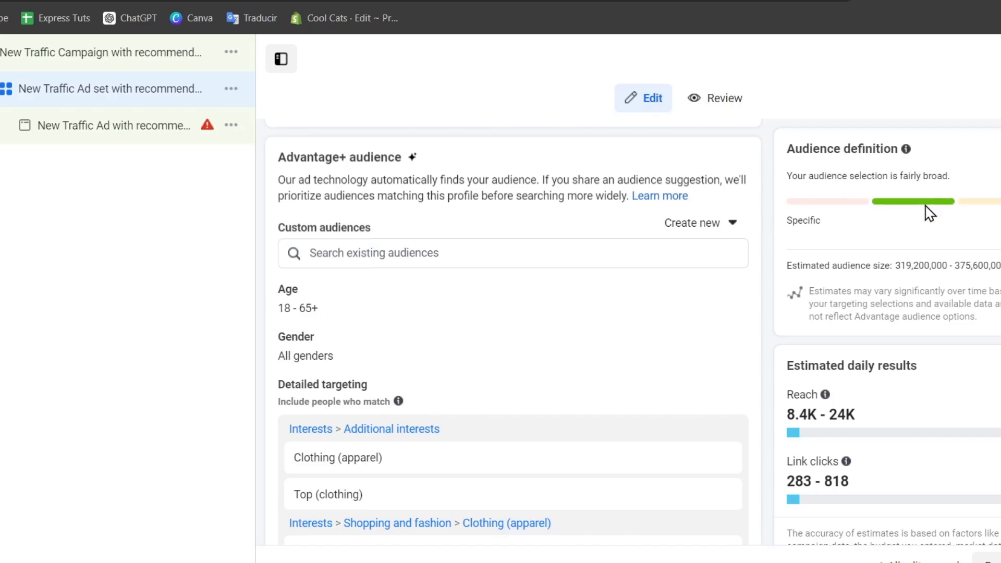
scroll(933, 216, "down", 5)
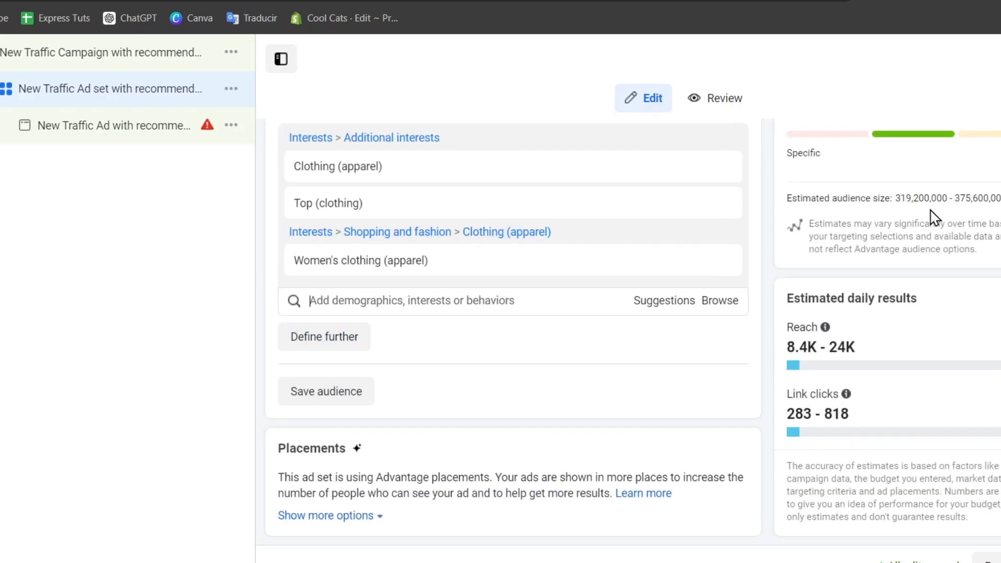
- Open the performance date range choices in the campaign view and scroll down
left_click_drag(793, 327, 866, 355)
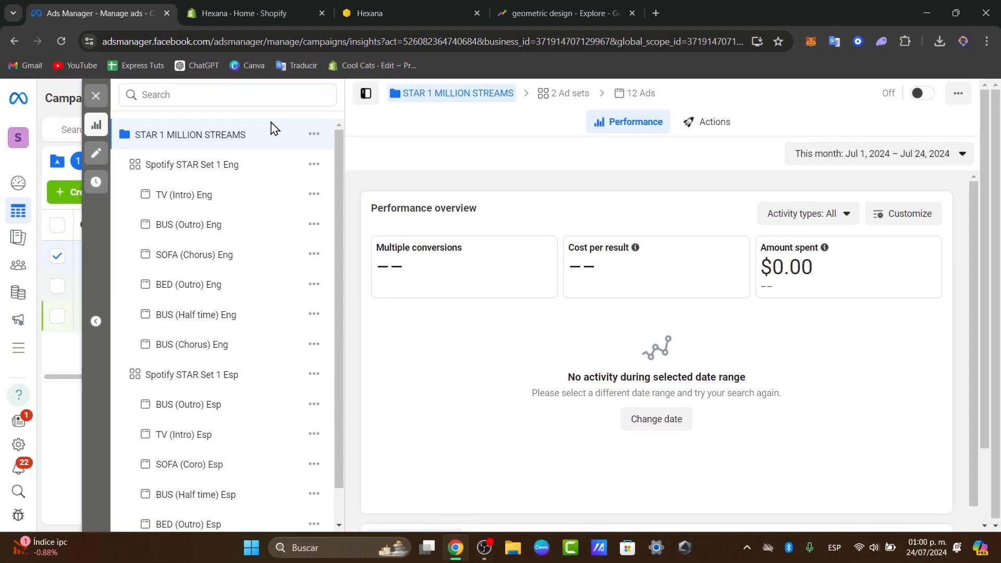
left_click_drag(336, 173, 352, 151)
left_click(929, 154)
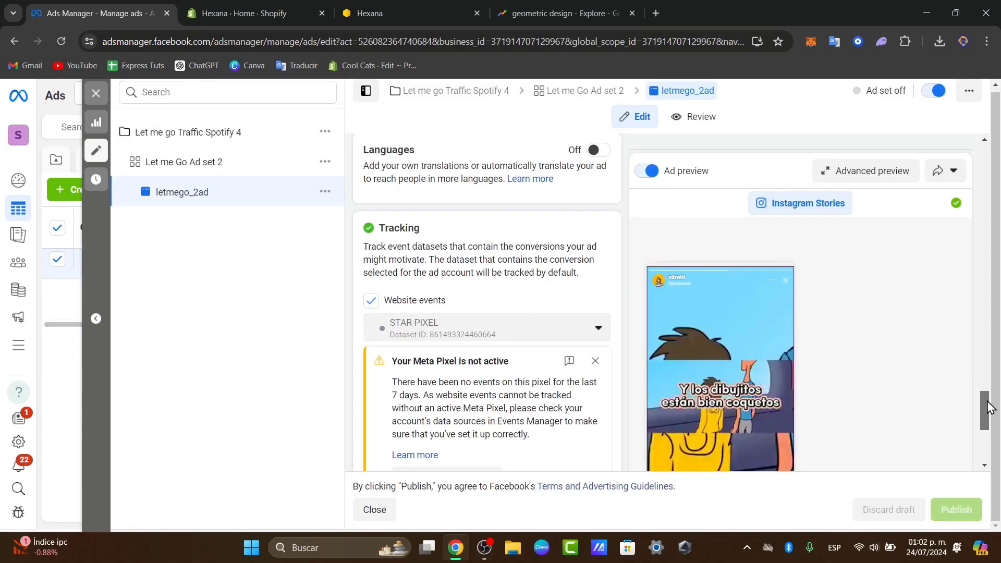
scroll(991, 412, "down", 2)
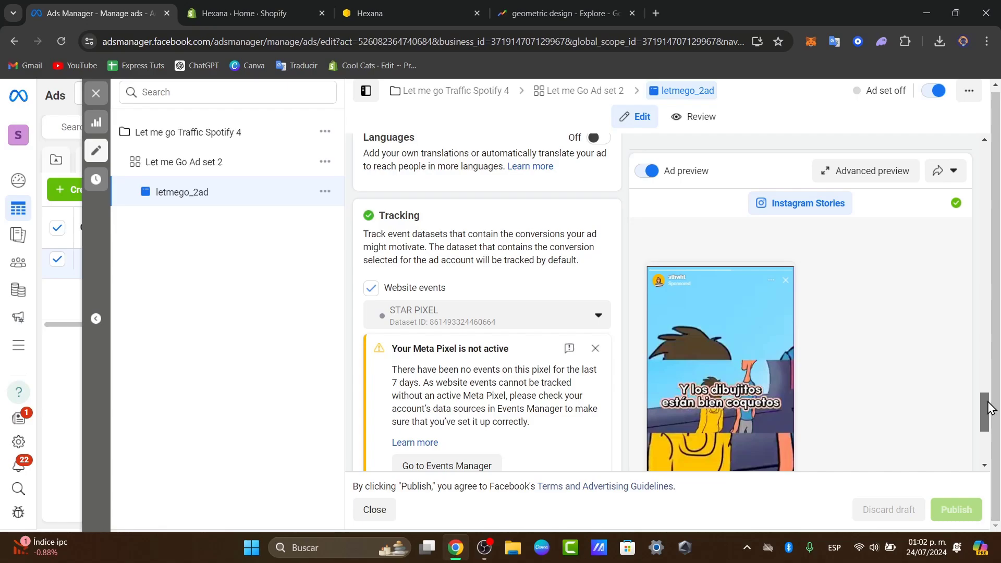
scroll(487, 310, "down", 3)
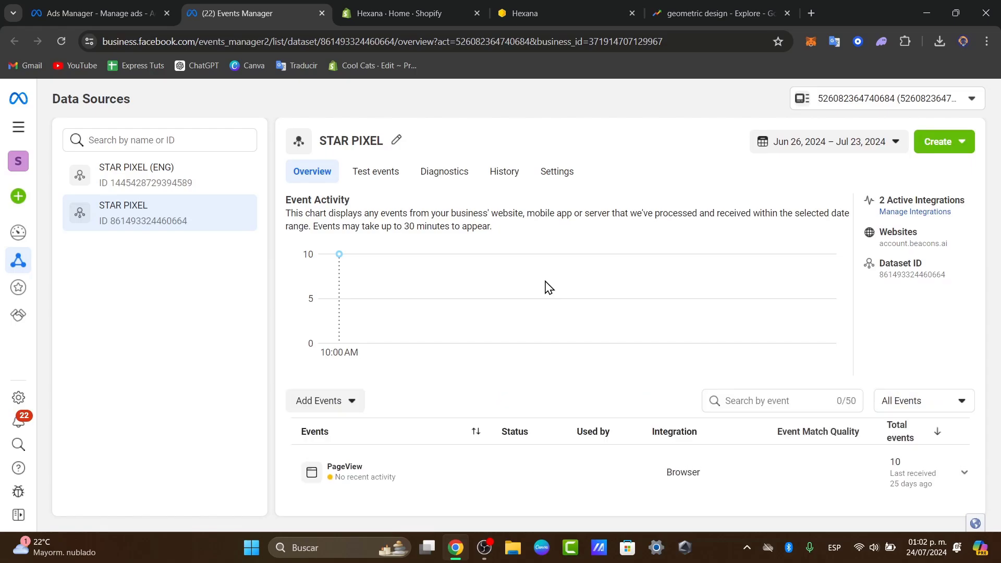
- Switch back to Ads Manager, then return to the geometric design Google Trends results
left_click(117, 1)
scroll(399, 334, "right", 1)
left_click_drag(399, 333, 308, 335)
left_click(759, 1)
- Switch to the Hexana Shopify store showing New Arrivals star, hexagon and circle shape shirts
scroll(572, 388, "up", 8)
left_click(580, 4)
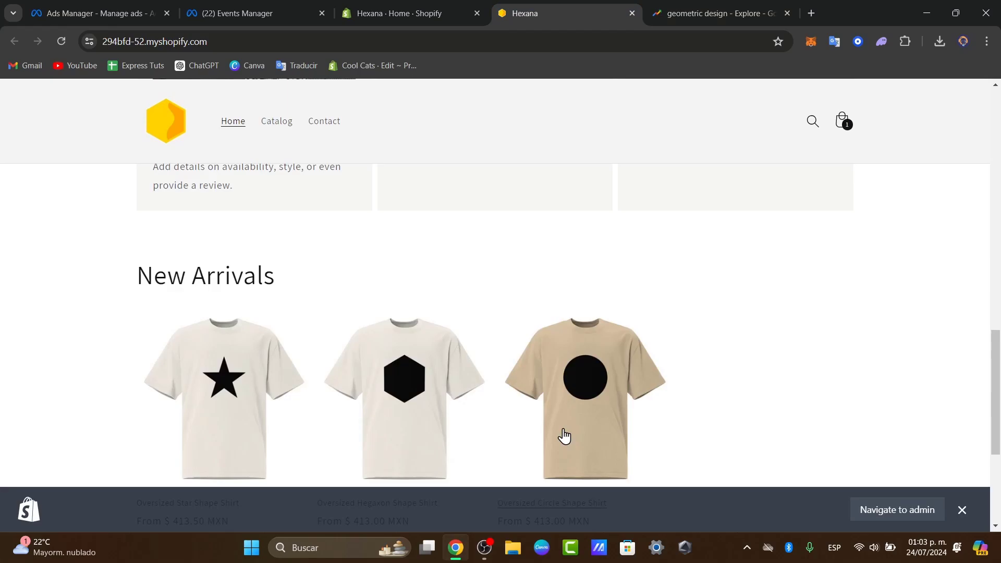